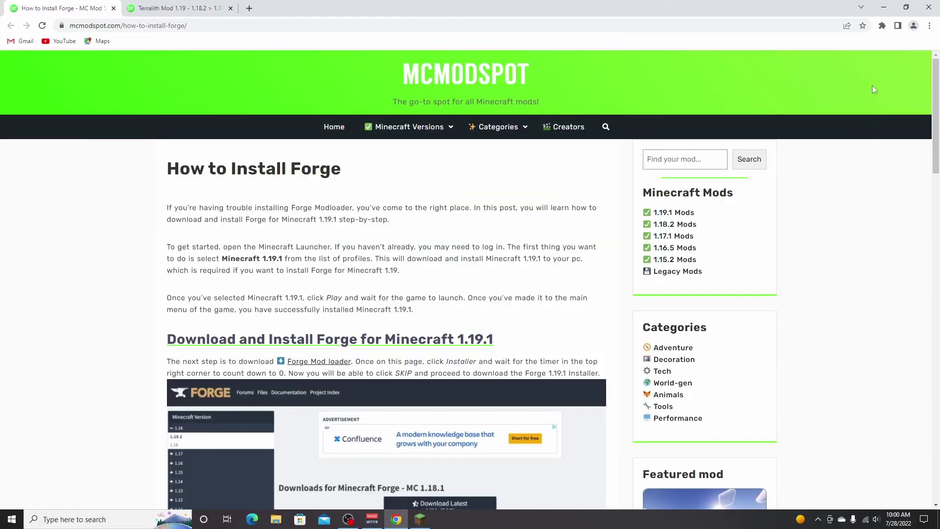
Run the Latest release 1.19.1 once from the Minecraft Launcher and quit the game.
{"action": "left_click", "coordinate": [883, 7]}
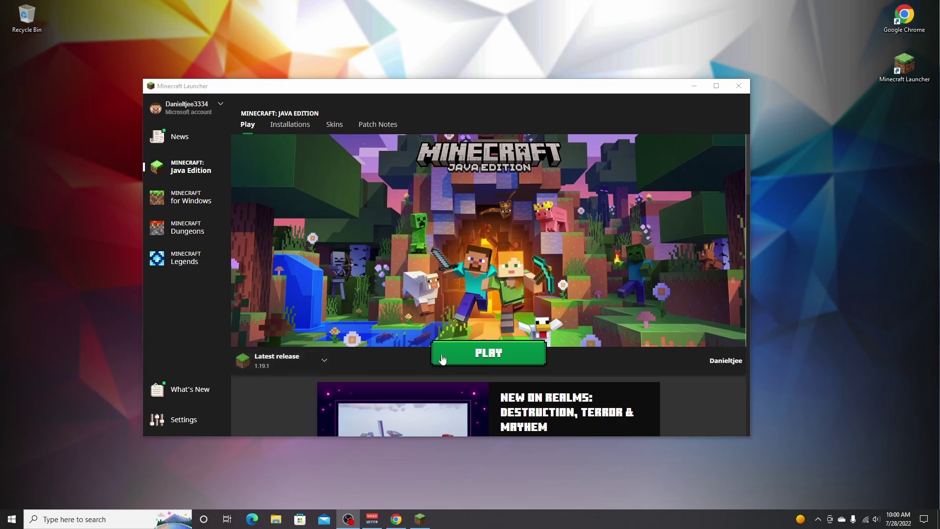
{"action": "left_click", "coordinate": [488, 356]}
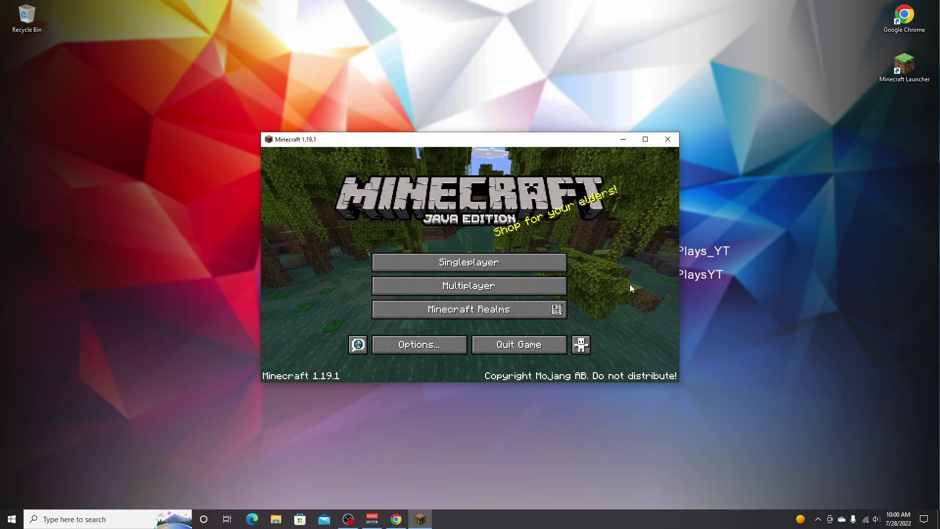
{"action": "left_click", "coordinate": [514, 351]}
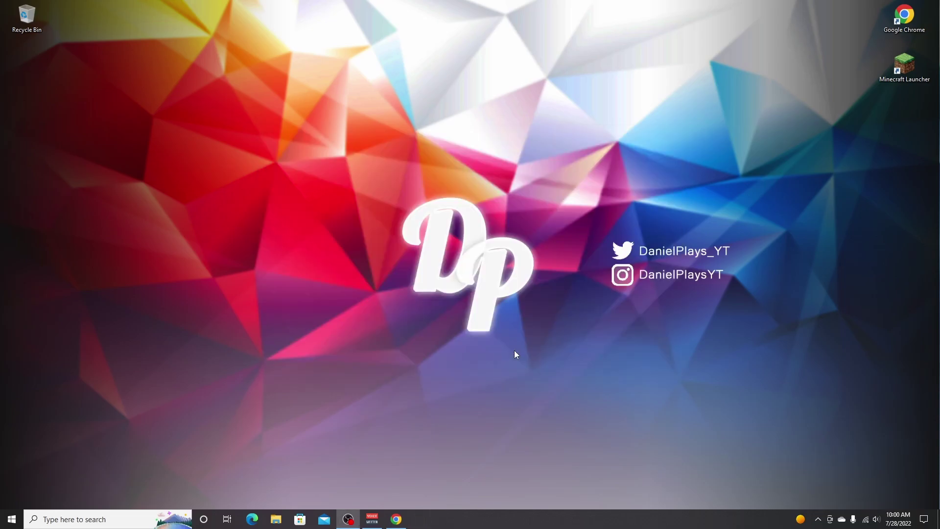
Return to Chrome and open the guide's Forge Mod loader link in a new tab.
{"action": "left_click", "coordinate": [396, 519]}
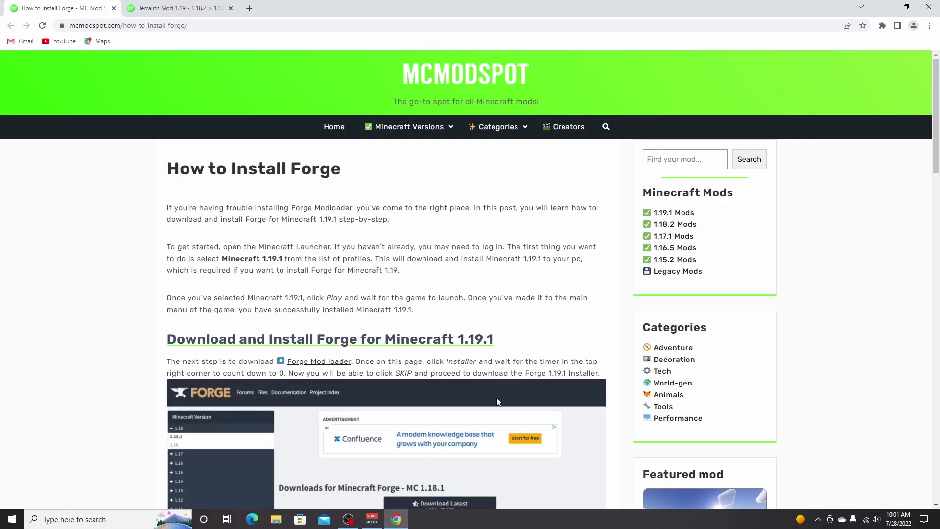
{"action": "scroll", "coordinate": [288, 292], "scroll_direction": "down", "scroll_amount": 3}
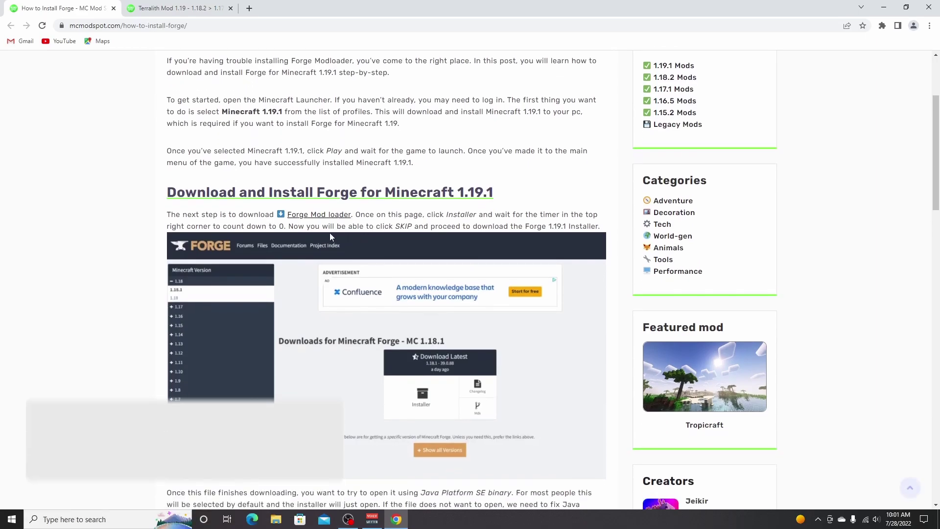
{"action": "scroll", "coordinate": [328, 229], "scroll_direction": "up", "scroll_amount": 3}
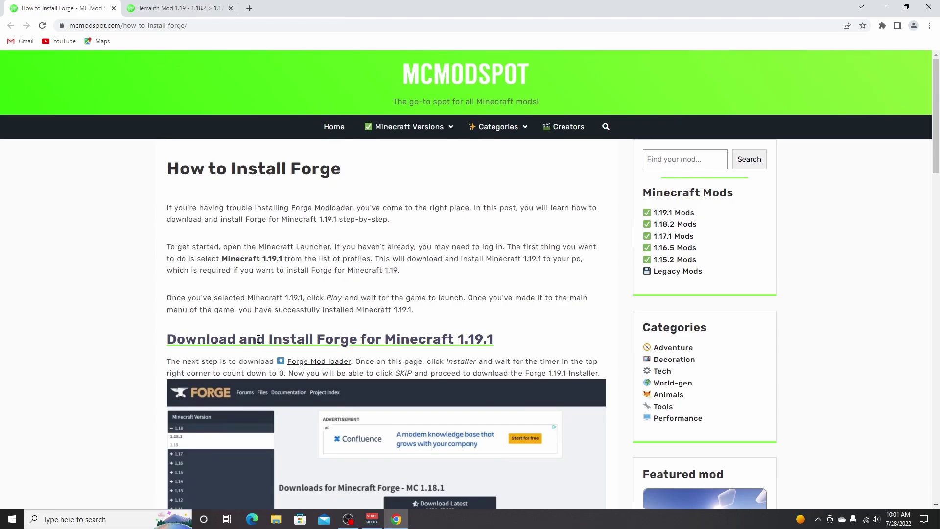
{"action": "scroll", "coordinate": [312, 362], "scroll_direction": "down", "scroll_amount": 1}
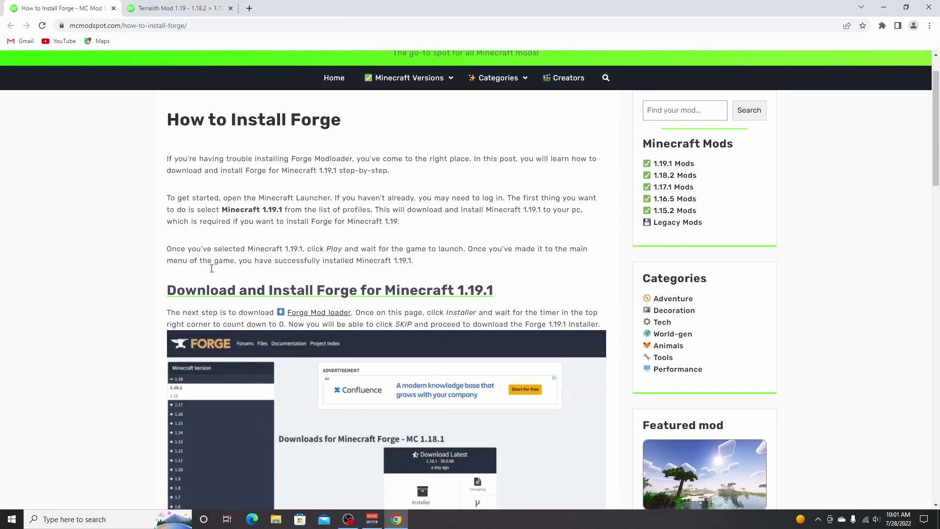
{"action": "right_click", "coordinate": [314, 316]}
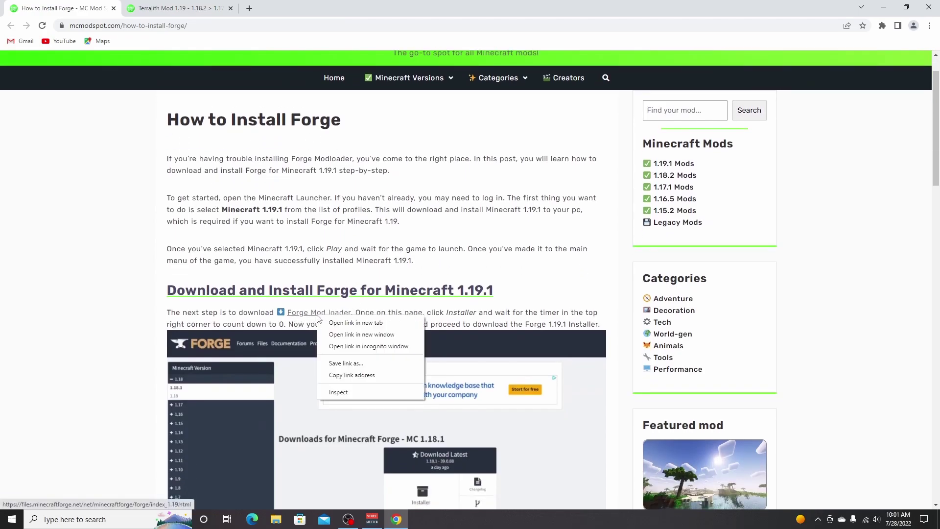
{"action": "left_click", "coordinate": [337, 324]}
{"action": "left_click", "coordinate": [187, 9]}
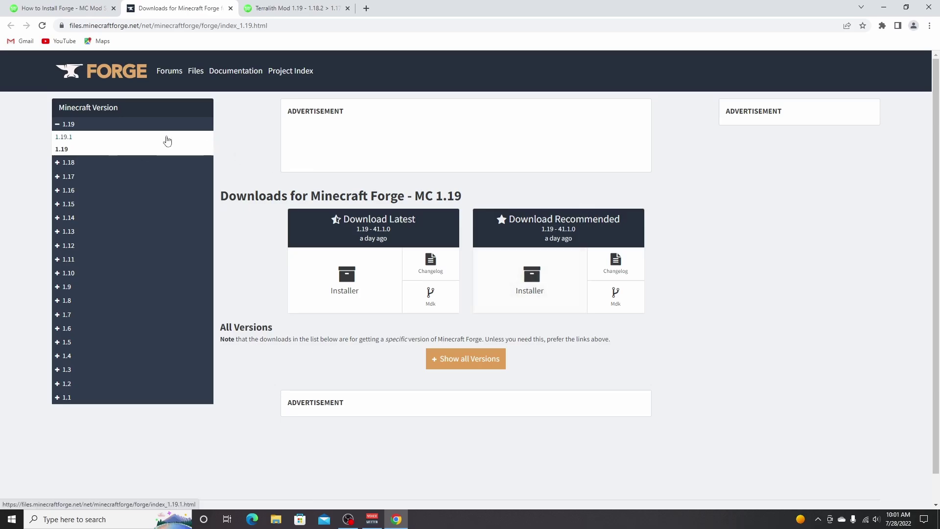
Download the Forge installer for Minecraft 1.19.1, skipping the advertisement, and close the download page.
{"action": "left_click", "coordinate": [67, 141]}
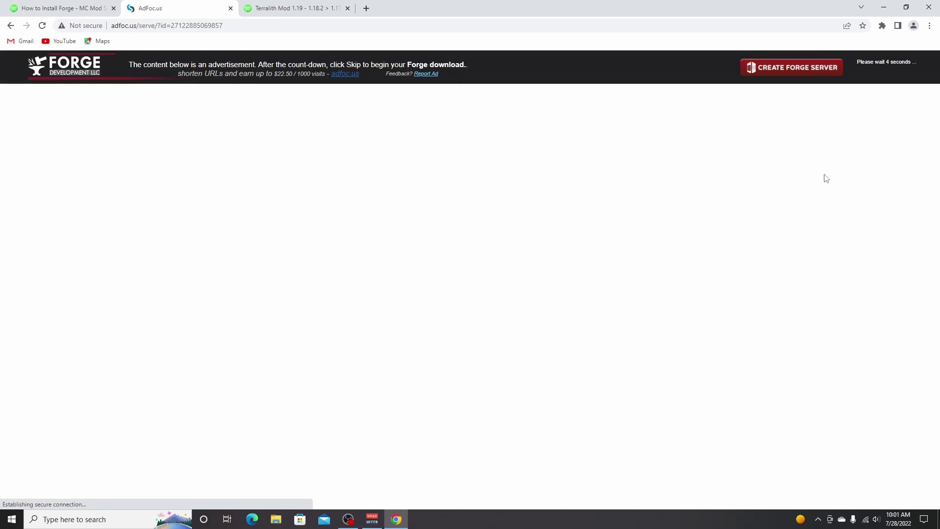
{"action": "left_click", "coordinate": [886, 71]}
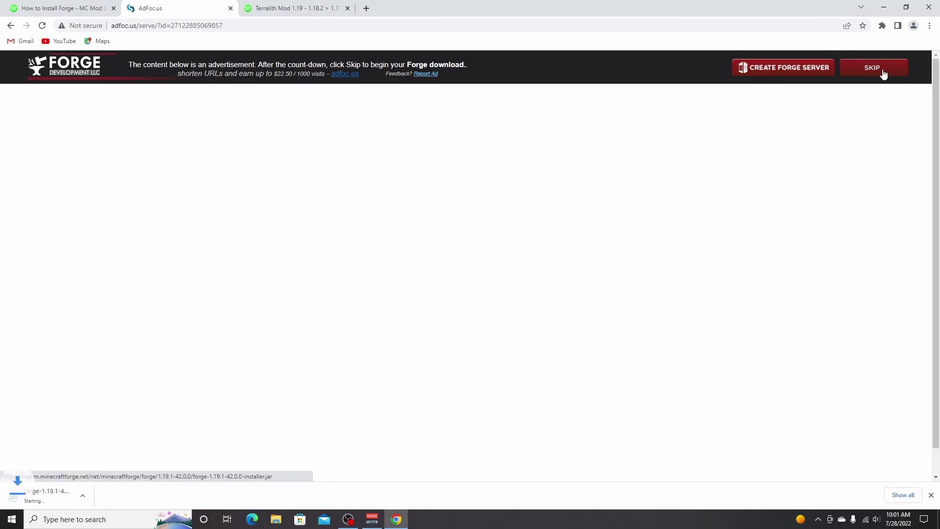
{"action": "key", "text": "ctrl+w"}
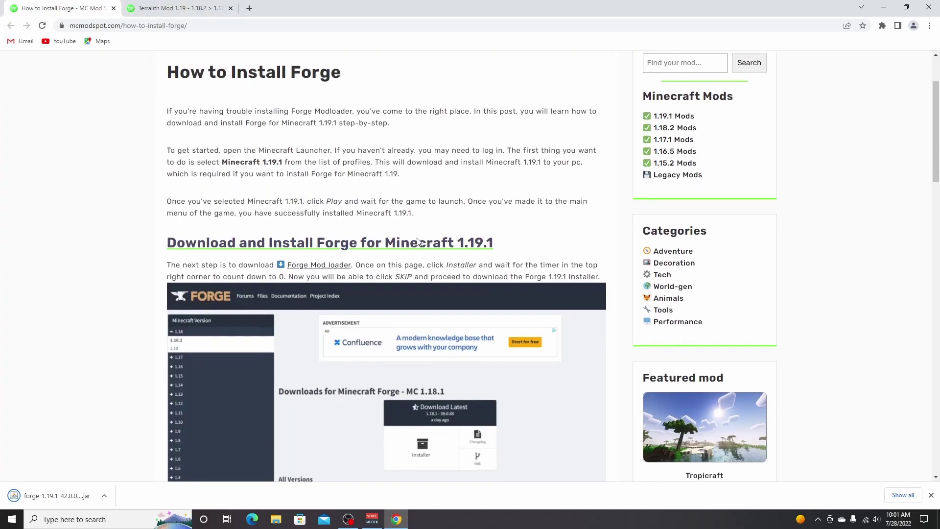
Run the downloaded Forge 1.19.1 installer with the Install client option and dismiss the completion dialog.
{"action": "scroll", "coordinate": [3, 435], "scroll_direction": "down", "scroll_amount": 3}
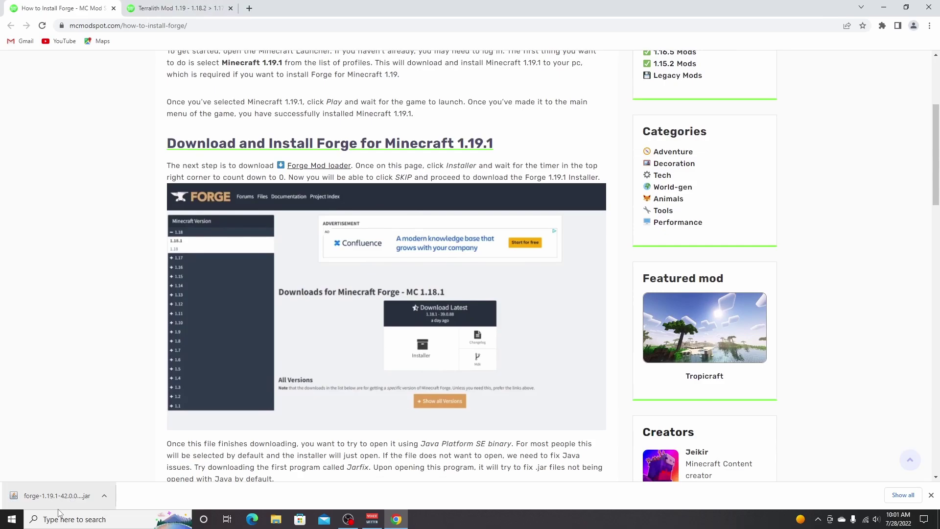
{"action": "scroll", "coordinate": [130, 318], "scroll_direction": "down", "scroll_amount": 5}
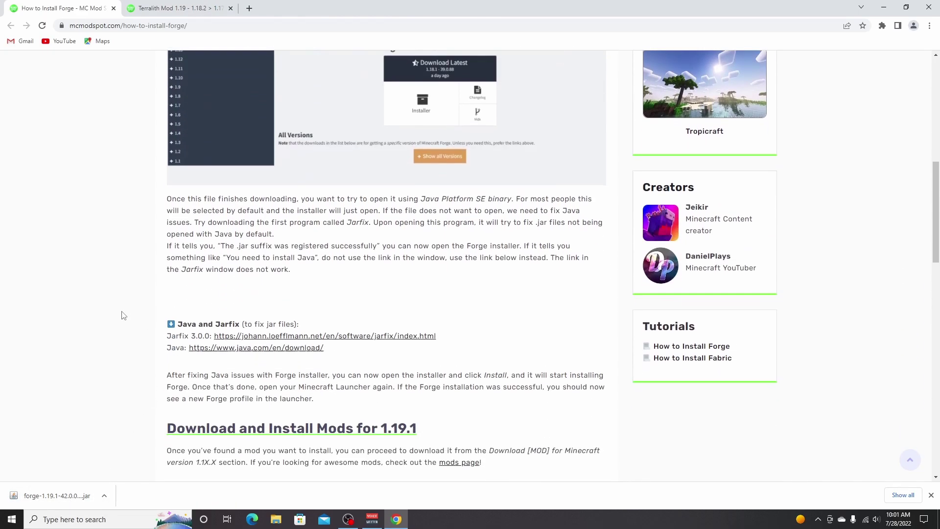
{"action": "scroll", "coordinate": [305, 201], "scroll_direction": "down", "scroll_amount": 2}
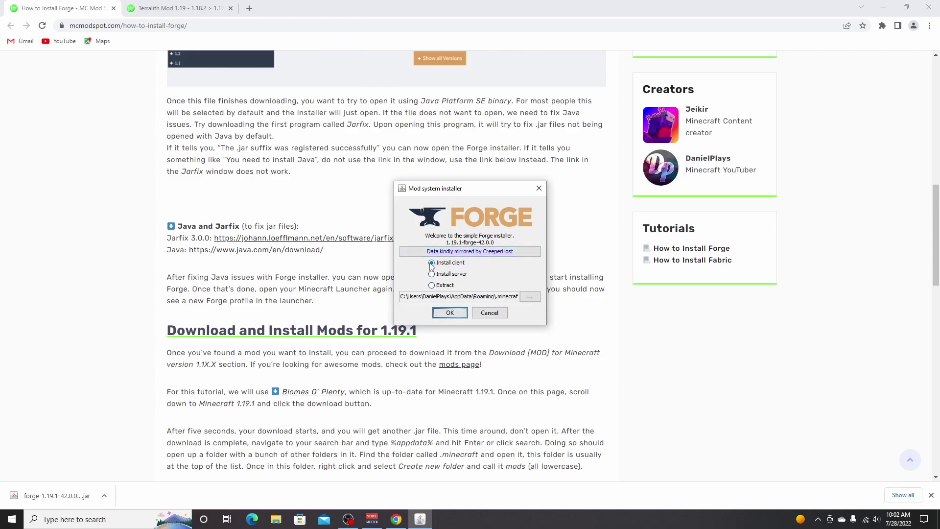
{"action": "left_click", "coordinate": [450, 313]}
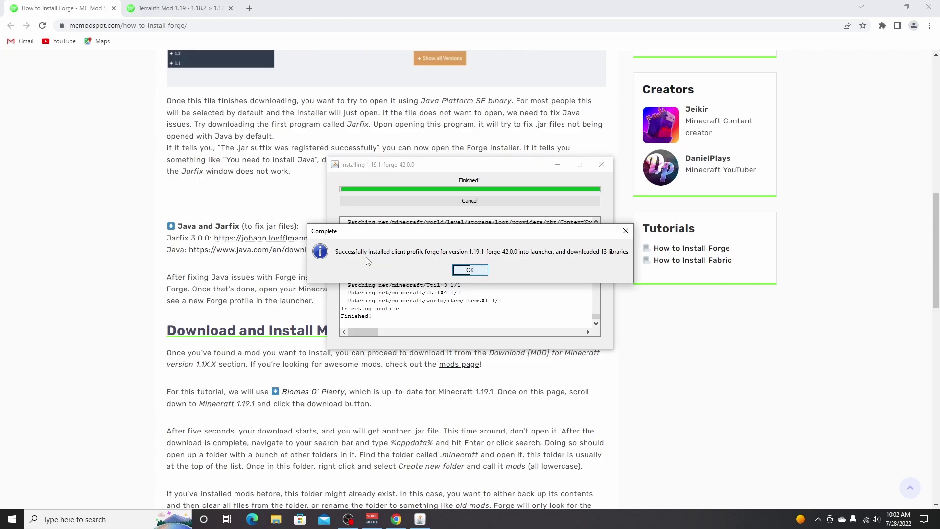
{"action": "left_click", "coordinate": [470, 270]}
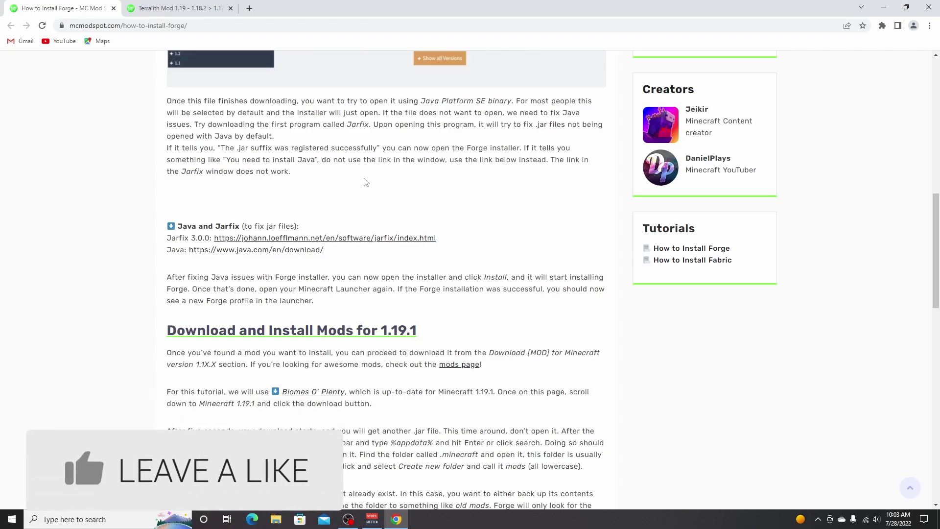
Download the 1.19.1 Terralith v2.3.2 mod file through the Terralith mod page's download links.
{"action": "left_click", "coordinate": [176, 8]}
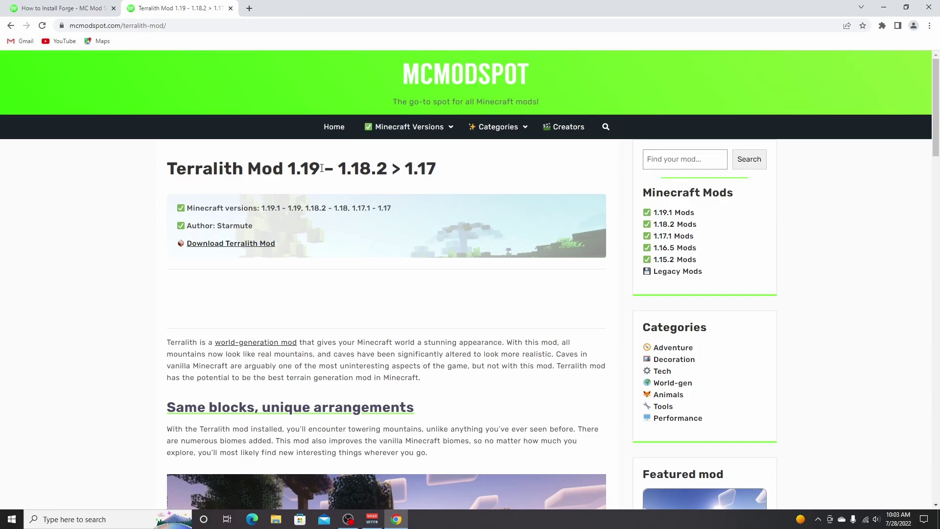
{"action": "scroll", "coordinate": [328, 180], "scroll_direction": "down", "scroll_amount": 2}
{"action": "scroll", "coordinate": [328, 180], "scroll_direction": "down", "scroll_amount": 3}
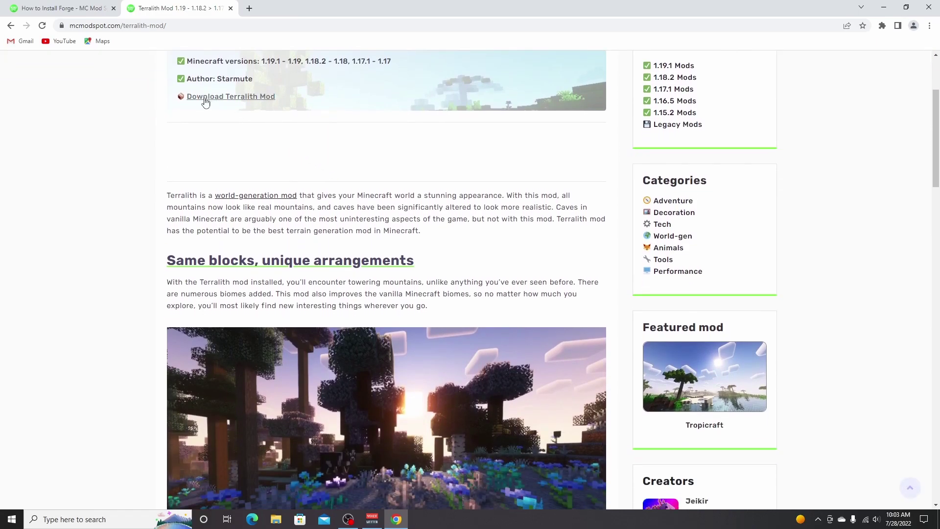
{"action": "left_click", "coordinate": [229, 96]}
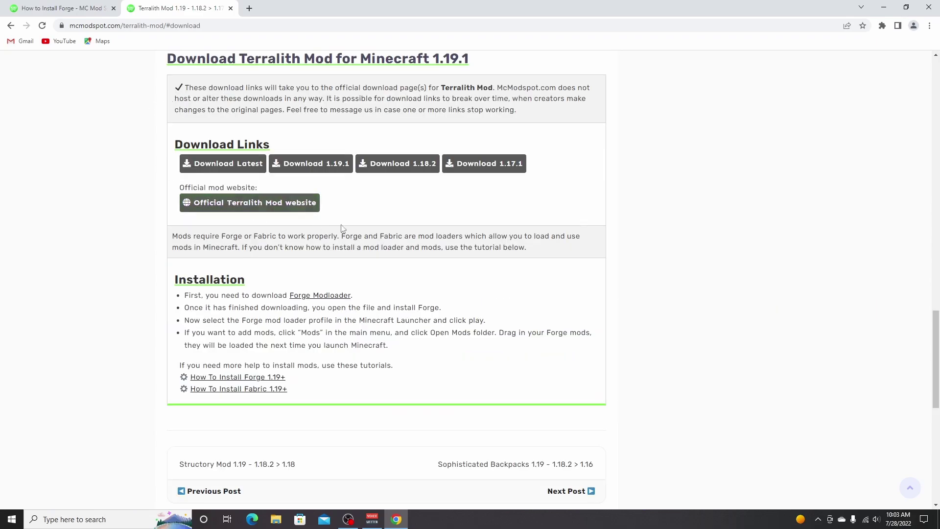
{"action": "left_click", "coordinate": [308, 166]}
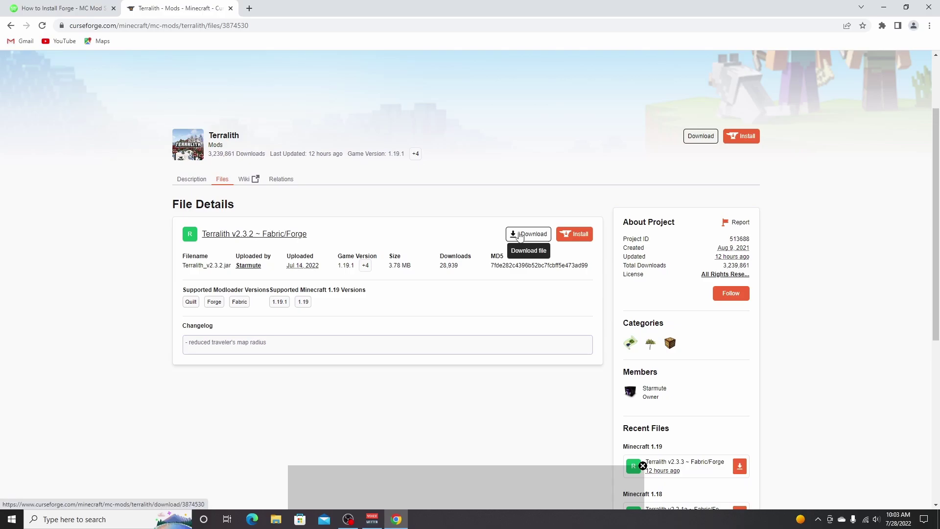
{"action": "left_click", "coordinate": [523, 235]}
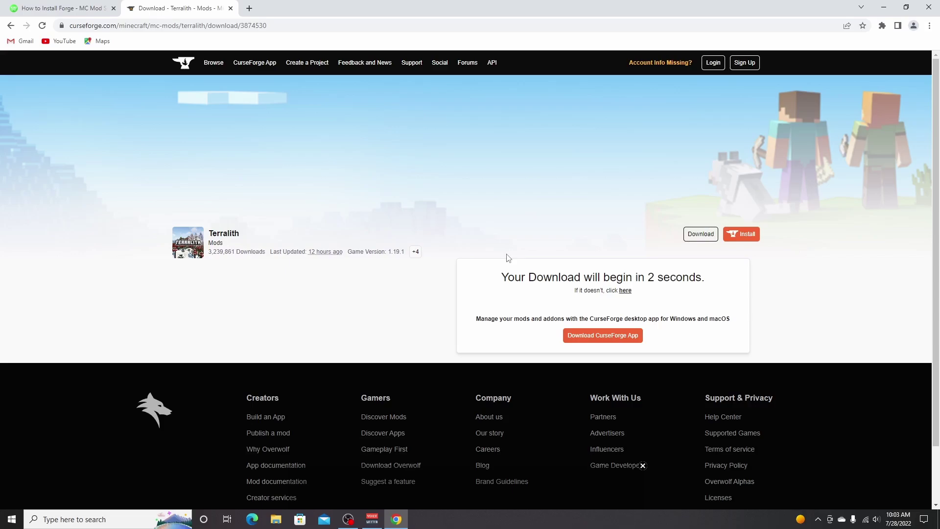
Place the downloaded Terralith_v2.3.2.jar on the desktop from the browser's download list.
{"action": "key", "text": "ctrl+j"}
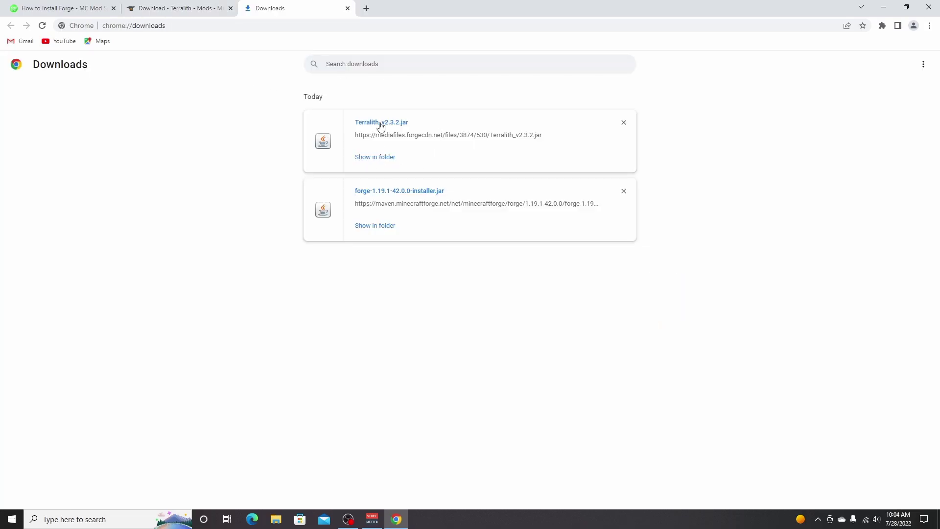
{"action": "left_click_drag", "start_coordinate": [381, 126], "coordinate": [179, 74]}
{"action": "left_click_drag", "start_coordinate": [80, 22], "coordinate": [81, 23]}
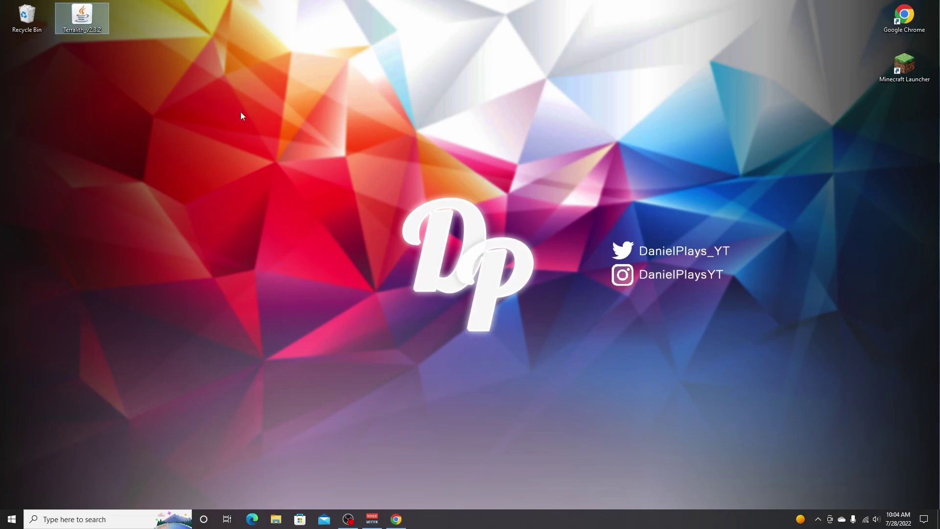
{"action": "left_click", "coordinate": [321, 251]}
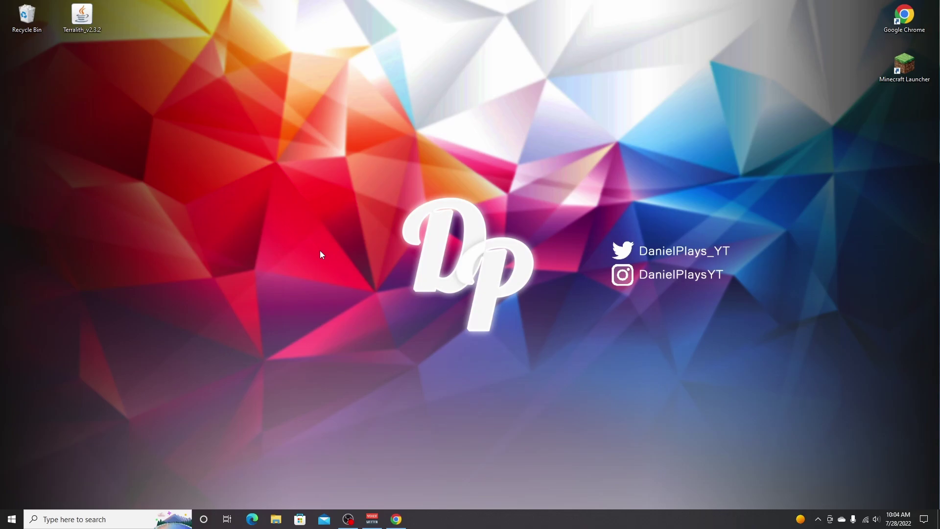
Open the .minecraft folder under %appdata% and create a new folder named mods in it.
{"action": "key", "text": "super+r"}
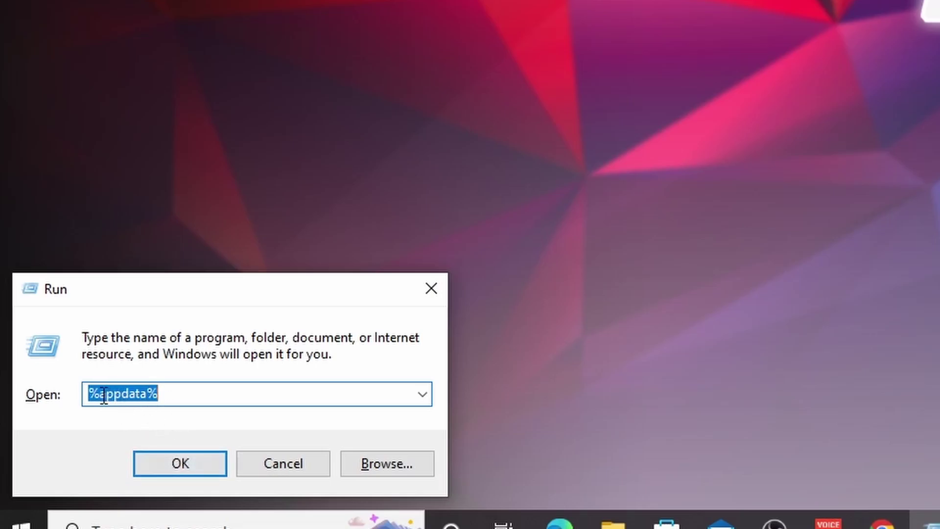
{"action": "left_click", "coordinate": [180, 463]}
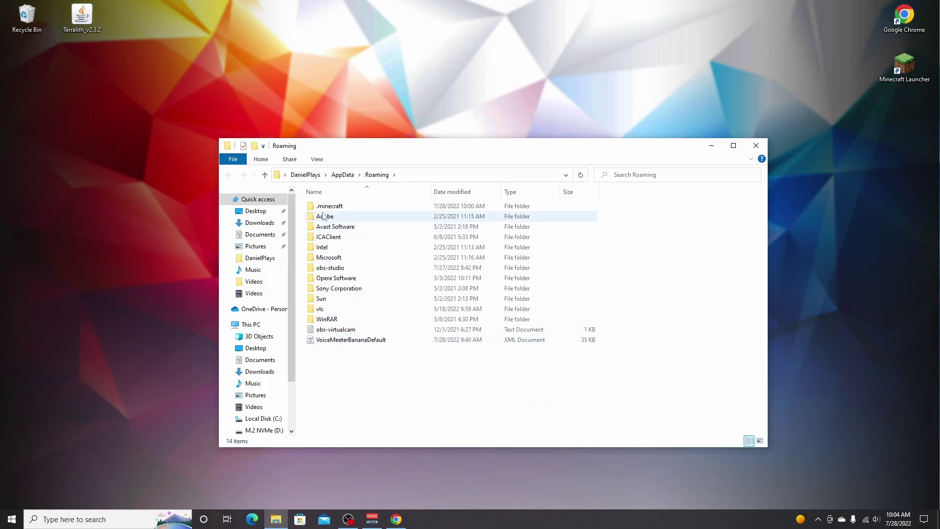
{"action": "double_click", "coordinate": [328, 208]}
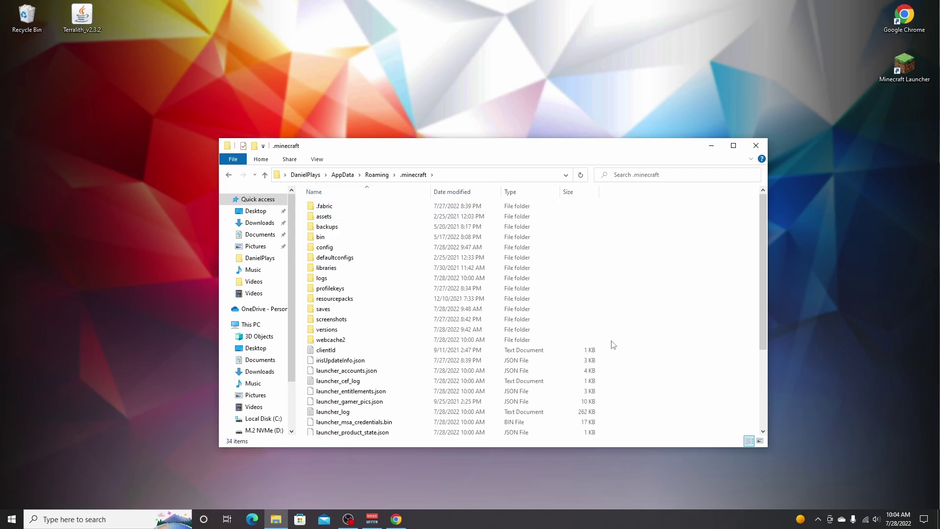
{"action": "right_click", "coordinate": [638, 298]}
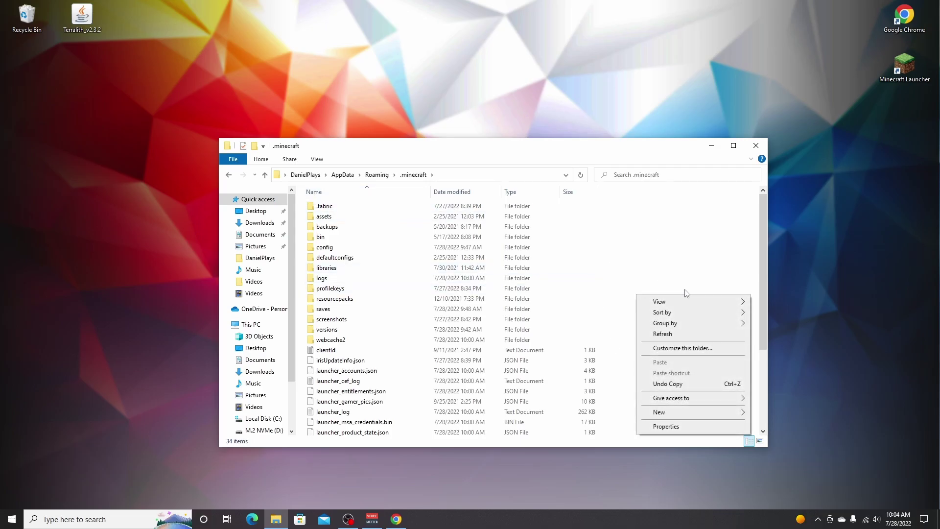
{"action": "mouse_move", "coordinate": [730, 413]}
{"action": "left_click", "coordinate": [766, 414]}
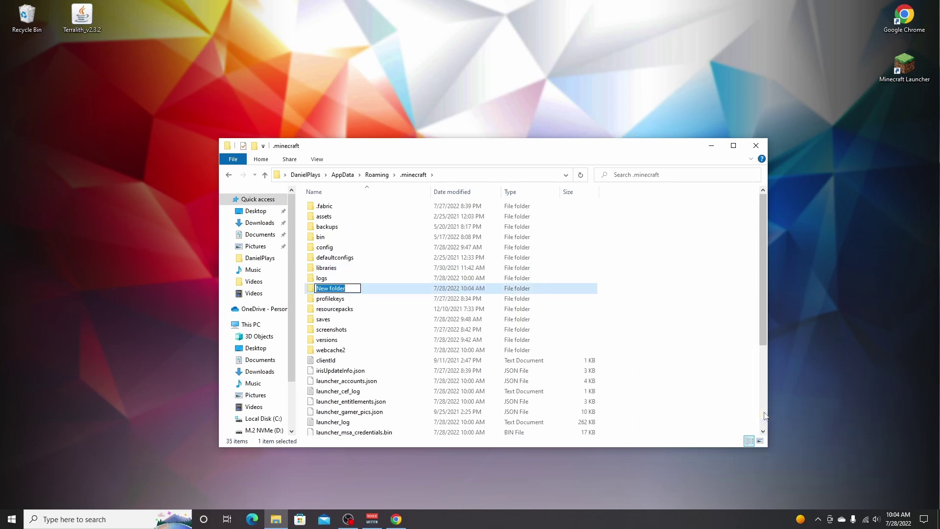
{"action": "type", "text": "mods"}
{"action": "key", "text": "Return"}
Move Terralith_v2.3.2 from the desktop into the mods folder and close the folder window.
{"action": "double_click", "coordinate": [394, 292]}
{"action": "left_click_drag", "start_coordinate": [82, 18], "coordinate": [354, 255]}
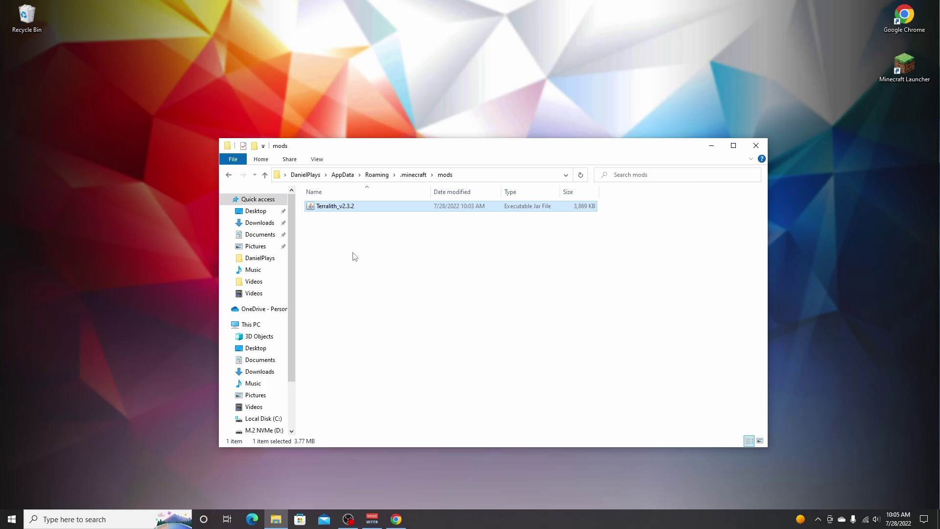
{"action": "left_click", "coordinate": [762, 149]}
Launch Minecraft from the Minecraft Launcher with the forge 1.19.1 profile, accepting the modified-installation risk without further warnings.
{"action": "double_click", "coordinate": [904, 66]}
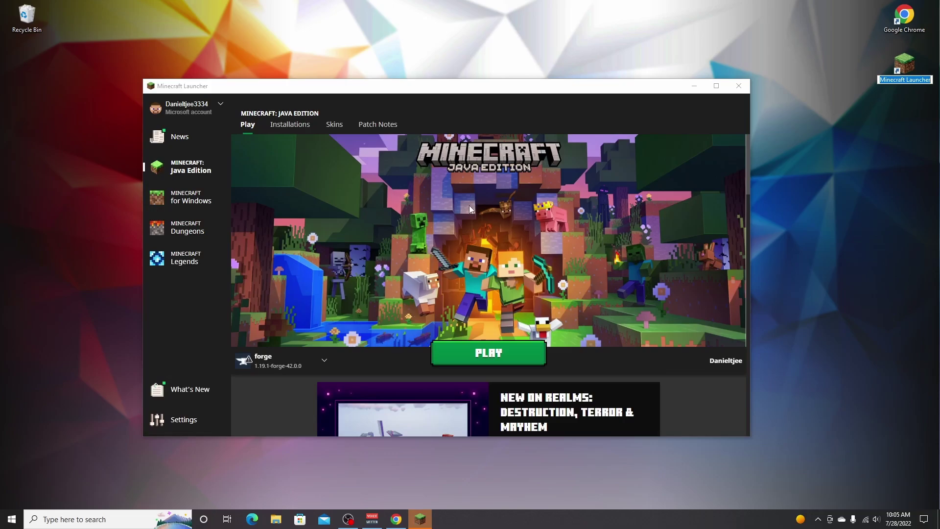
{"action": "mouse_move", "coordinate": [254, 362]}
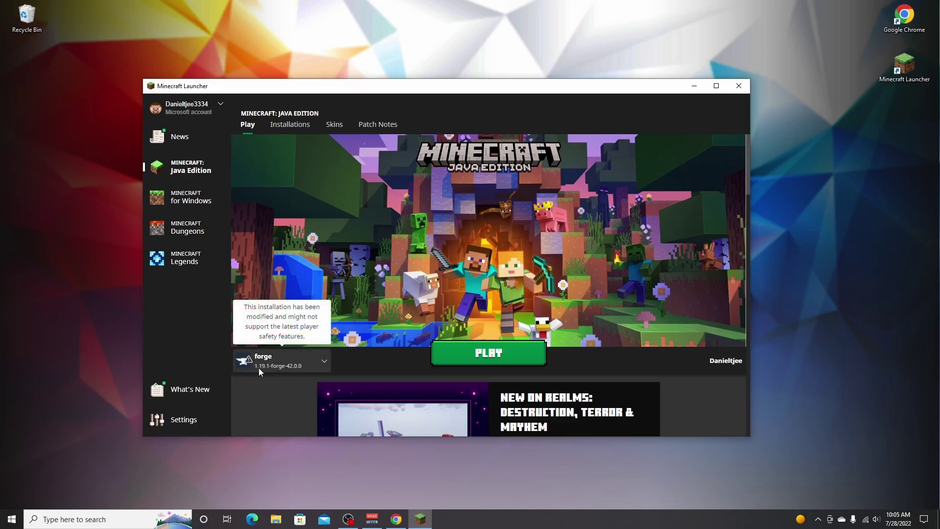
{"action": "left_click", "coordinate": [476, 361]}
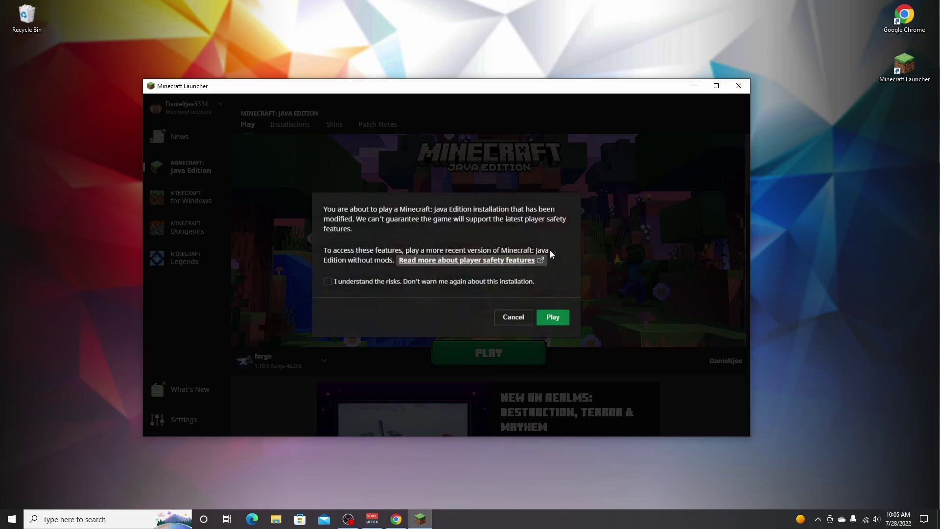
{"action": "left_click", "coordinate": [327, 281]}
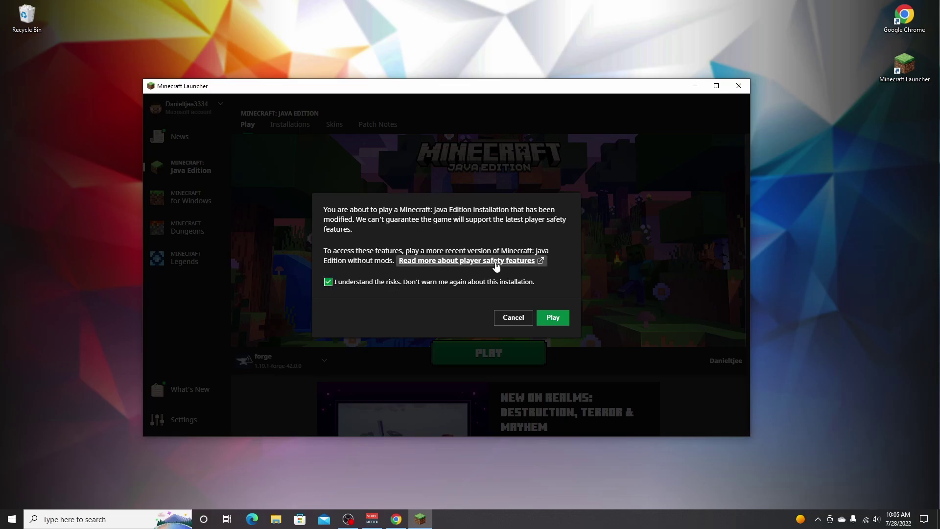
{"action": "left_click", "coordinate": [553, 319]}
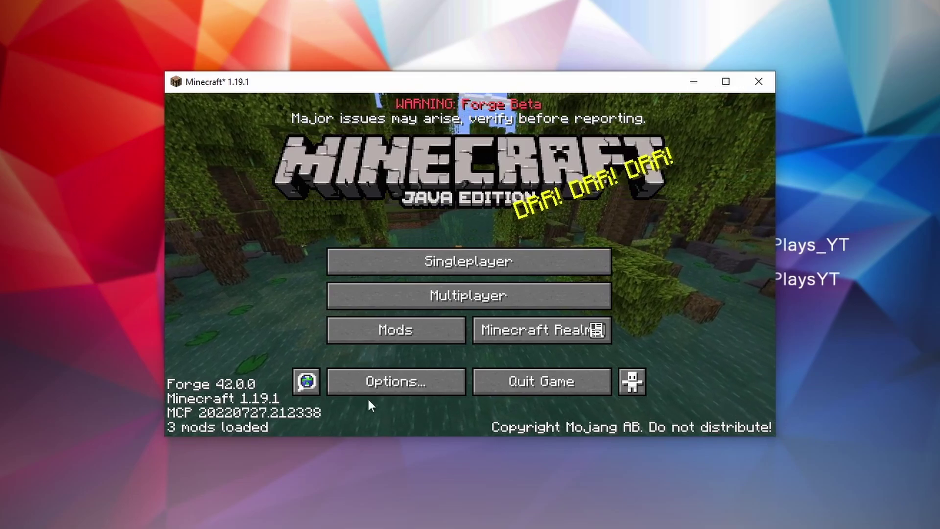
Open the game's list of installed mods and inspect the Minecraft, Forge and Terralith entries.
{"action": "left_click", "coordinate": [385, 333]}
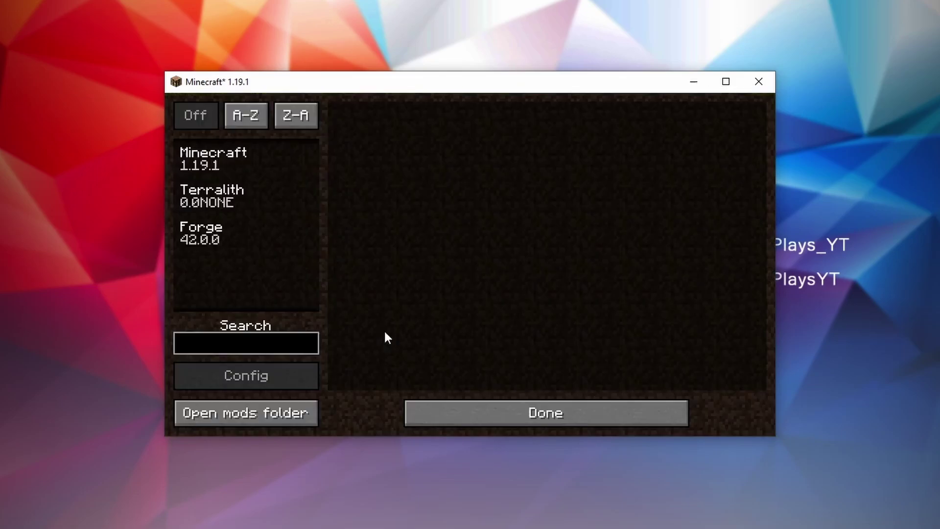
{"action": "left_click", "coordinate": [211, 151]}
{"action": "left_click", "coordinate": [239, 237]}
{"action": "left_click", "coordinate": [234, 194]}
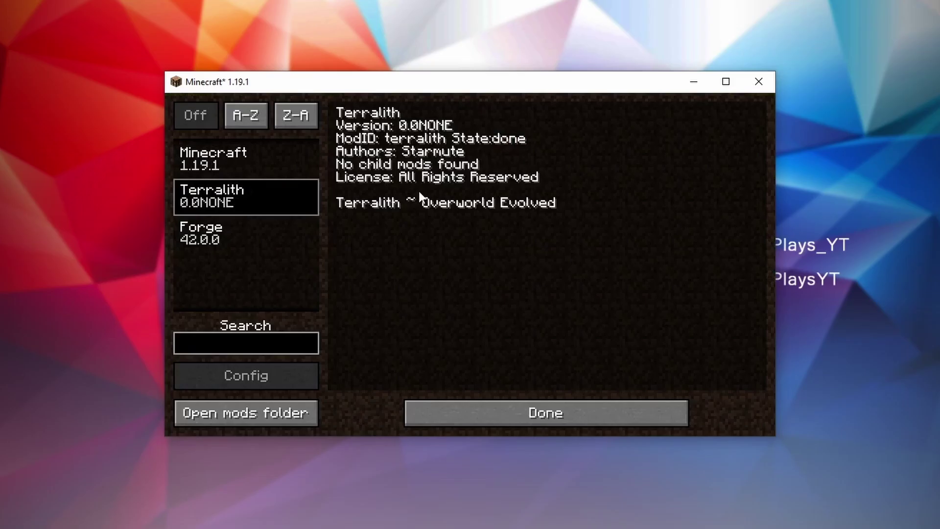